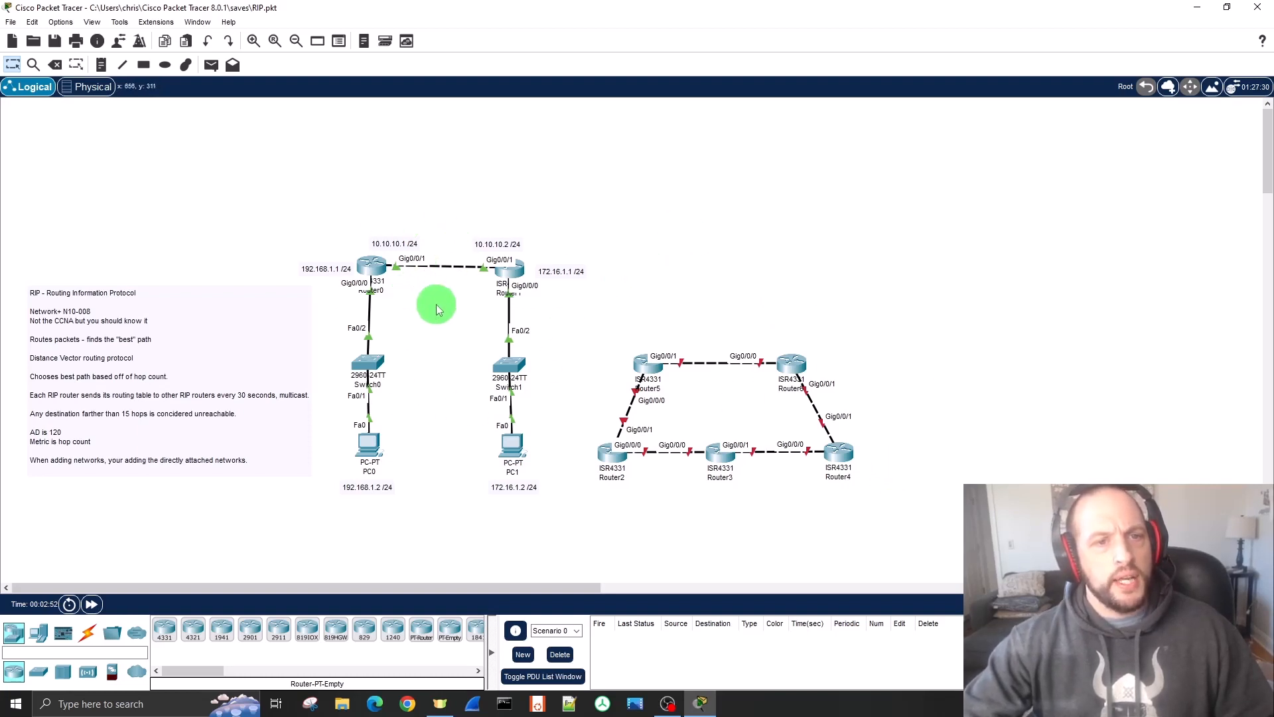
# Step: Open Router0's command-line interface in a repositioned, widened window beside the topology
pyautogui.click(370, 265)
pyautogui.moveTo(667, 118); pyautogui.dragTo(833, 100)
pyautogui.moveTo(1029, 304); pyautogui.dragTo(1215, 302)
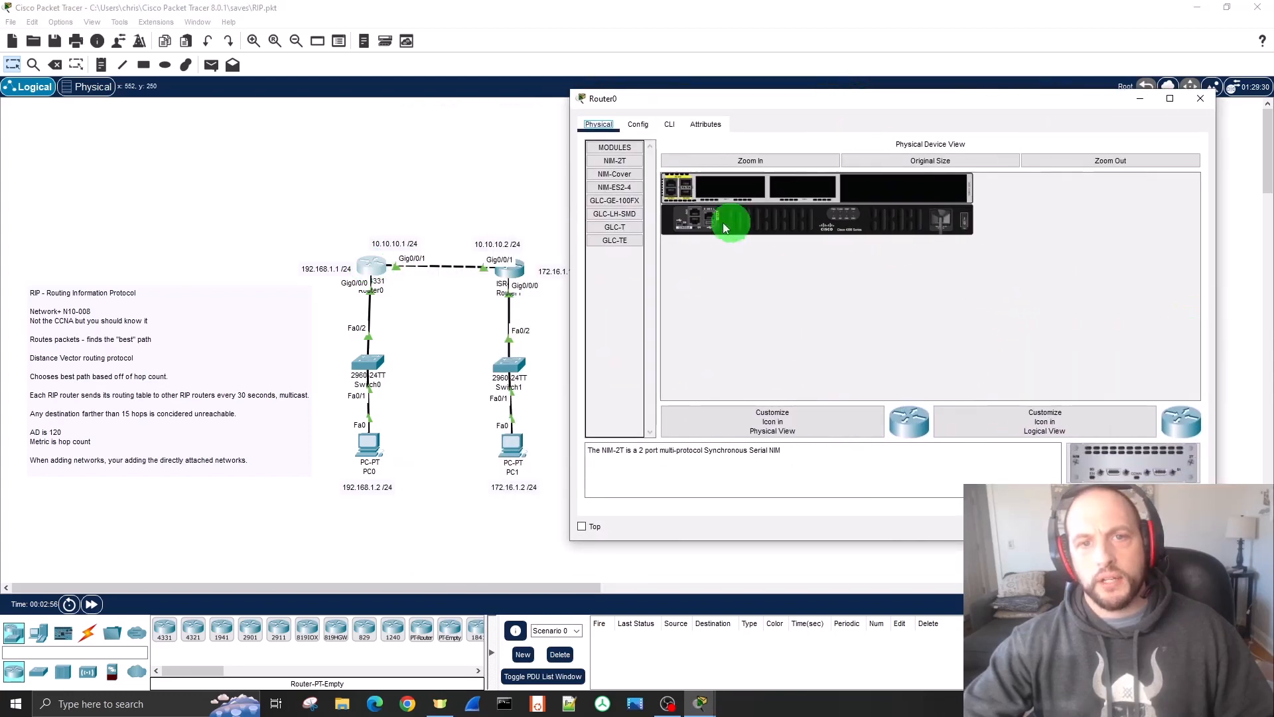
pyautogui.click(669, 125)
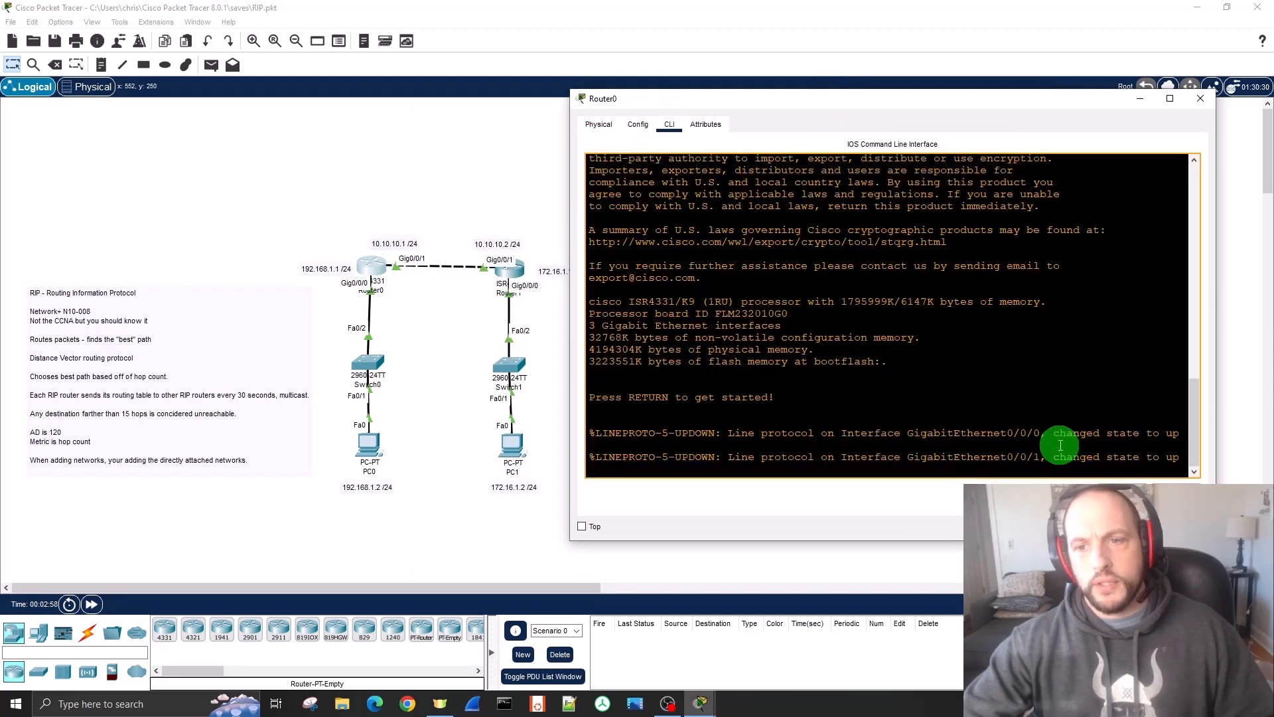
# Step: Enter privileged mode and then global configuration mode on Router0 with en and conf t
pyautogui.press('Return')
pyautogui.press('Return')
pyautogui.write('en')
pyautogui.press('Return')
pyautogui.write('c')
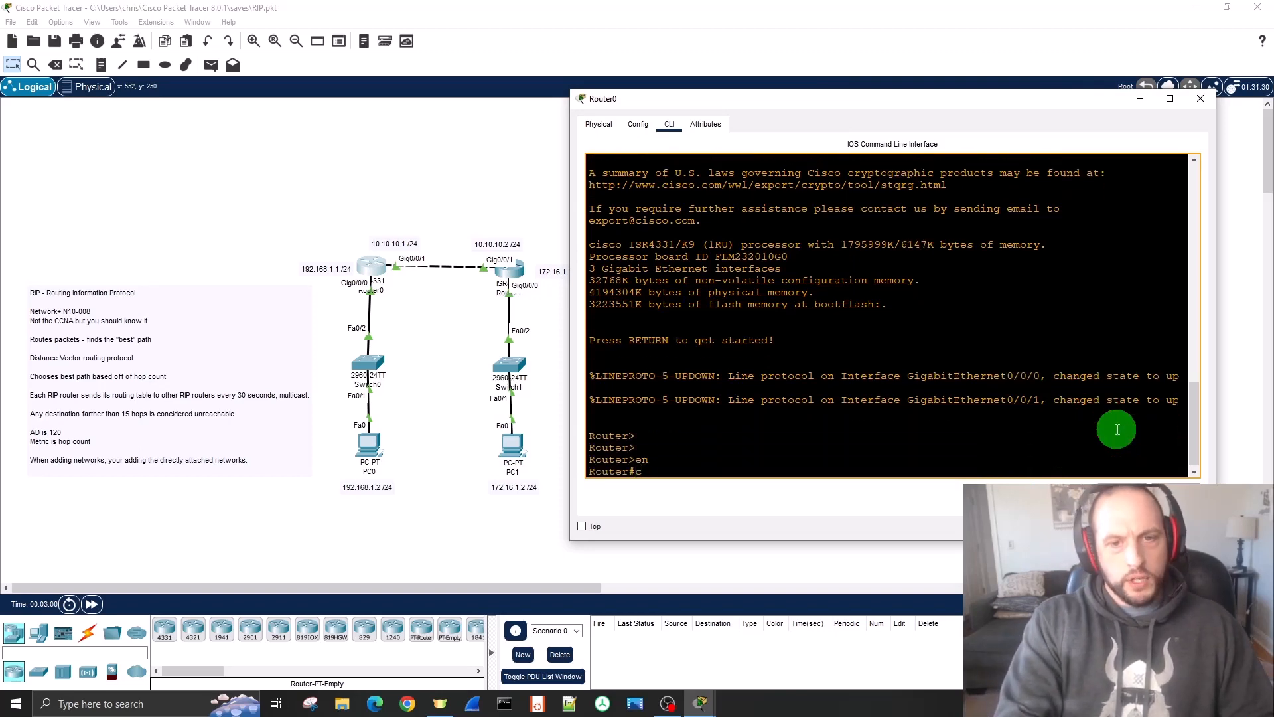
pyautogui.write('onf t')
pyautogui.press('Return')
pyautogui.press('Return')
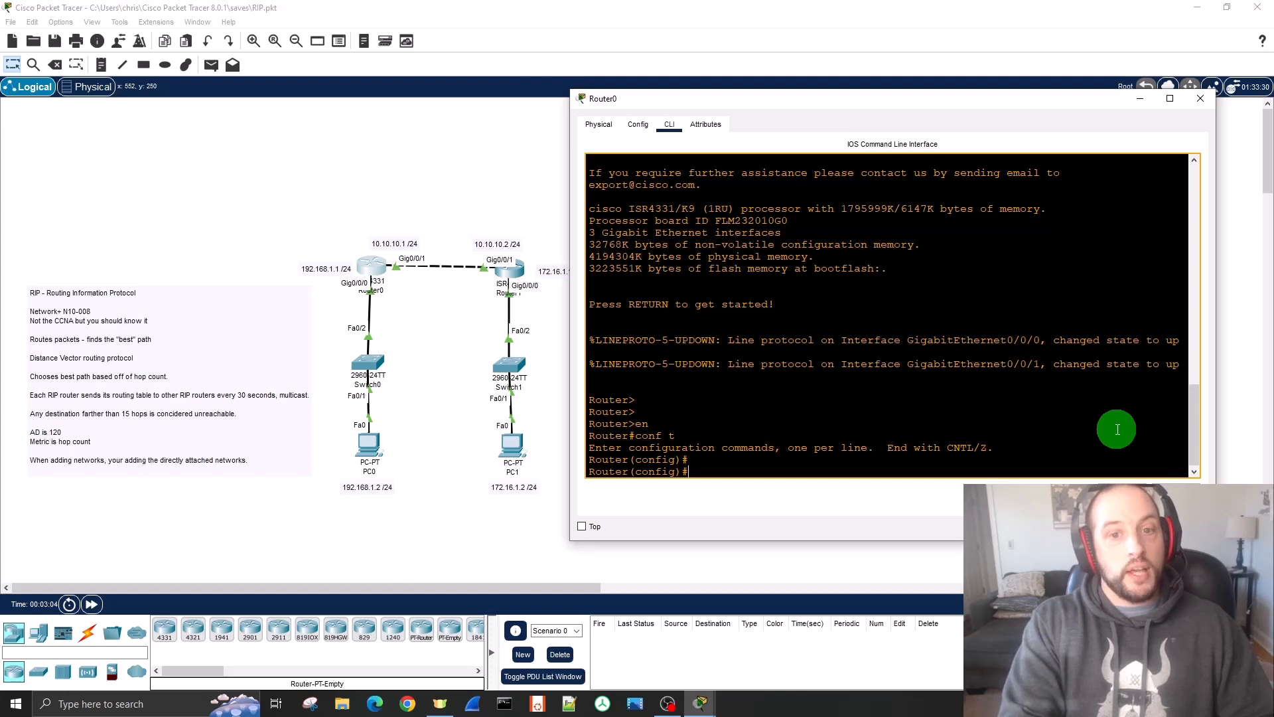
# Step: Enable RIP on Router0 with router rip and advertise the directly attached network 192.168.1.0
pyautogui.write('rou')
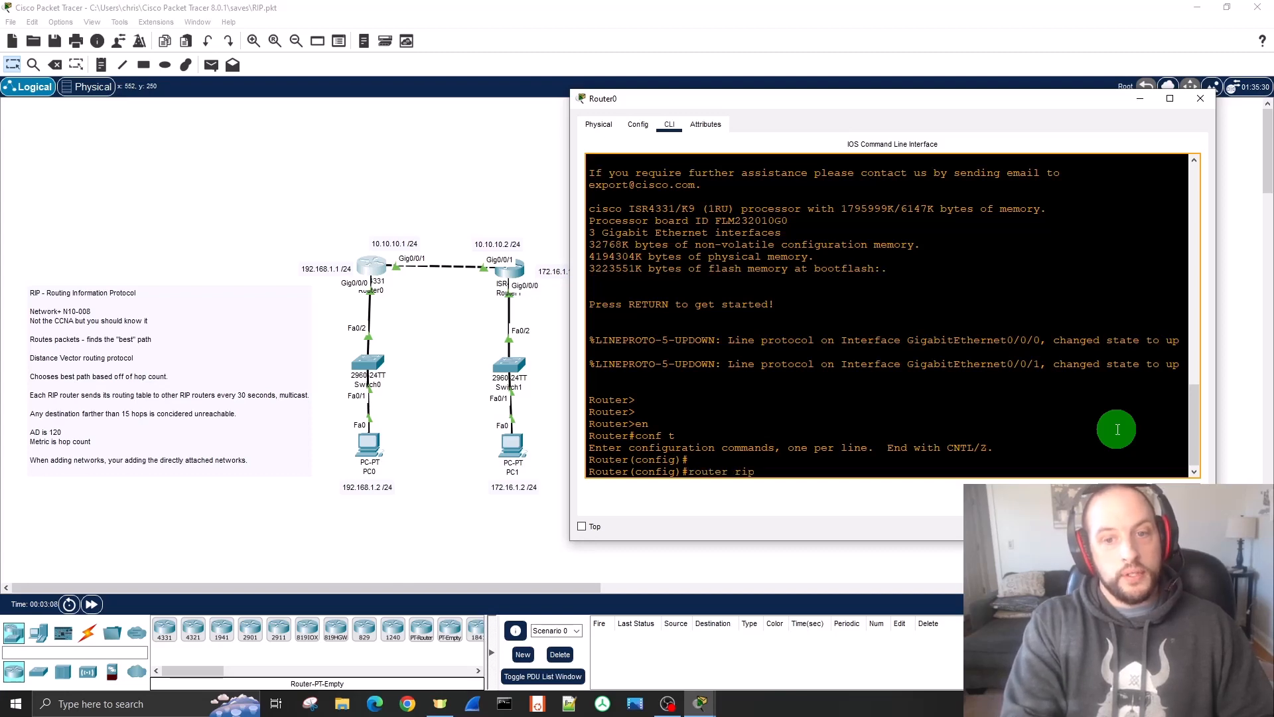
pyautogui.write('ter rip')
pyautogui.press('Return')
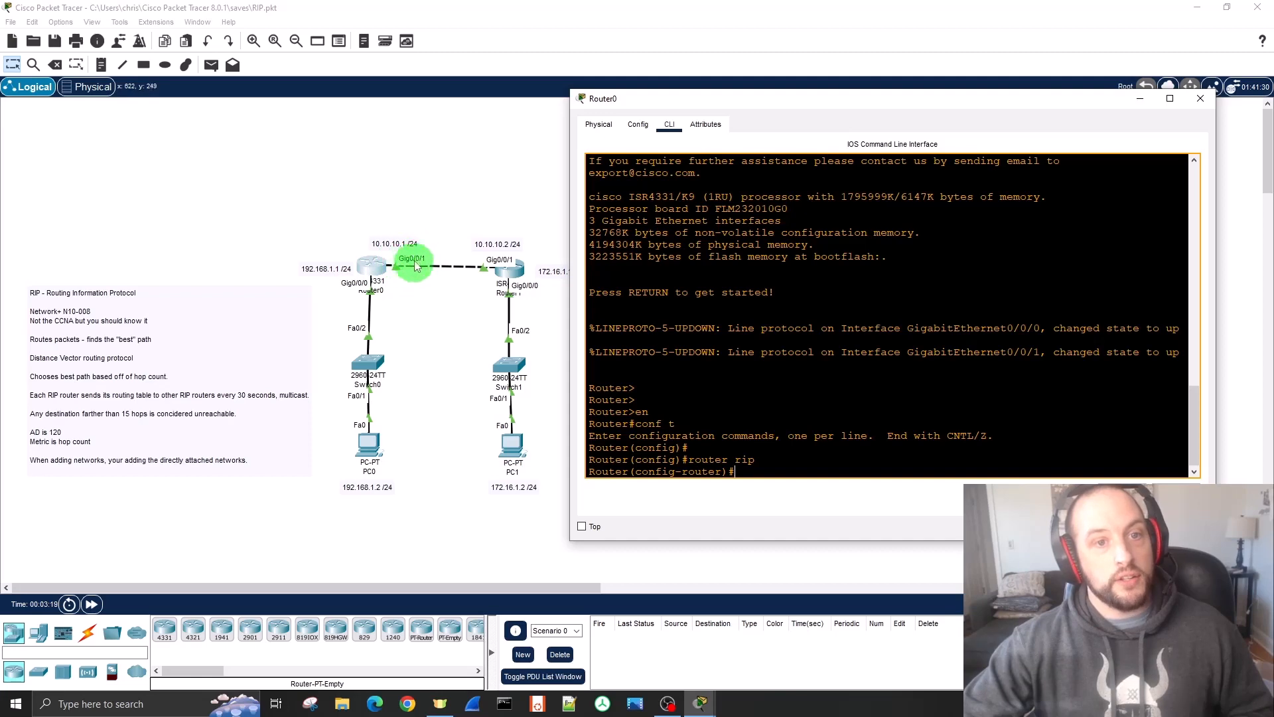
pyautogui.write('netw')
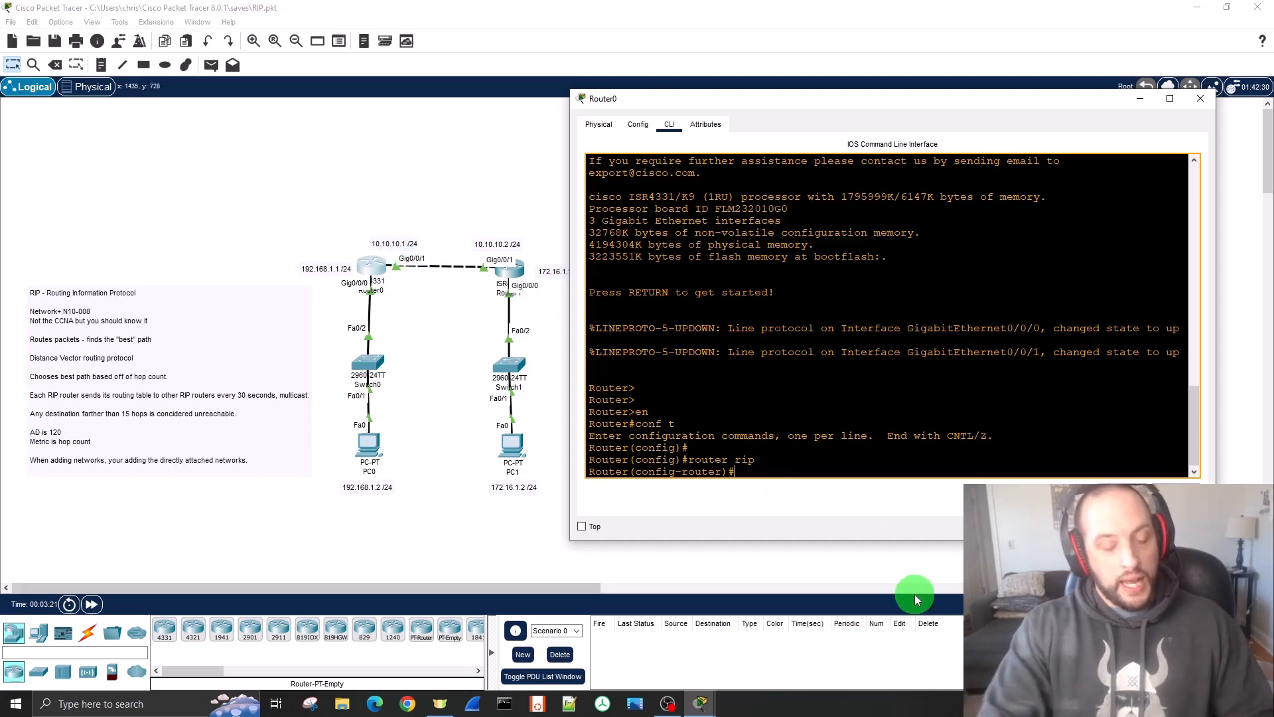
pyautogui.write('ork 192.1789')
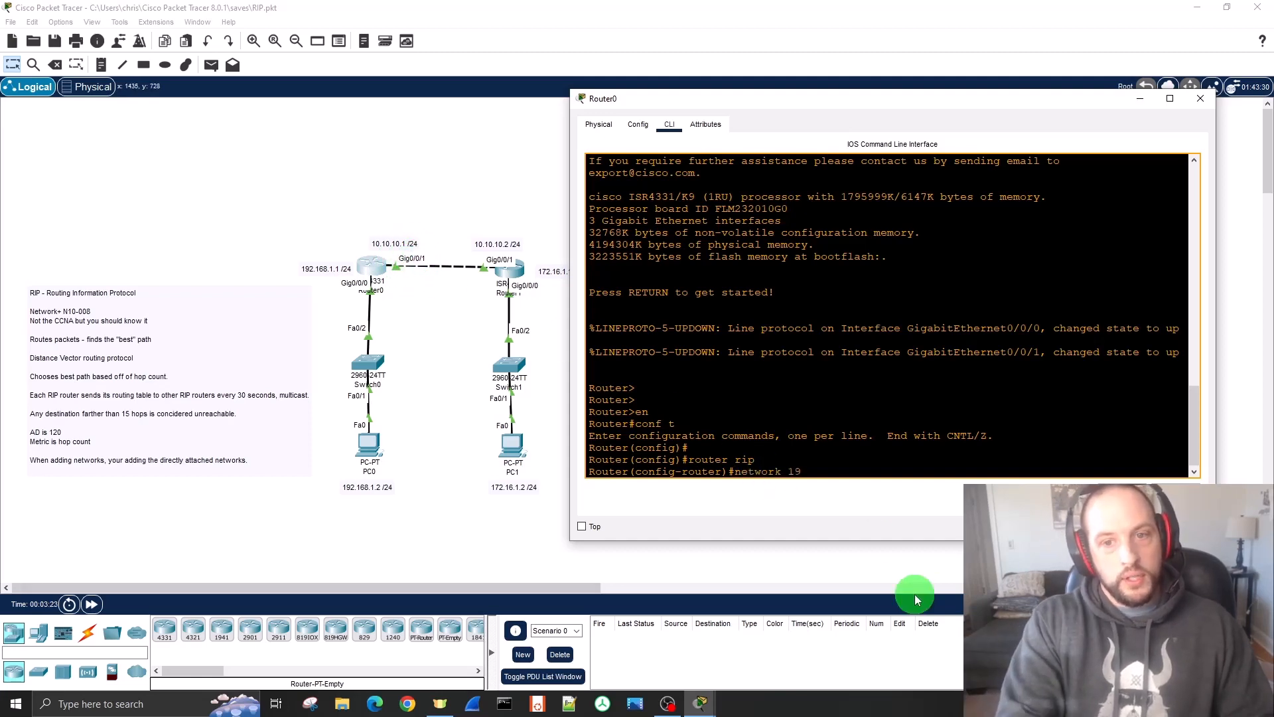
pyautogui.press('BackSpace')
pyautogui.press('BackSpace')
pyautogui.press('BackSpace')
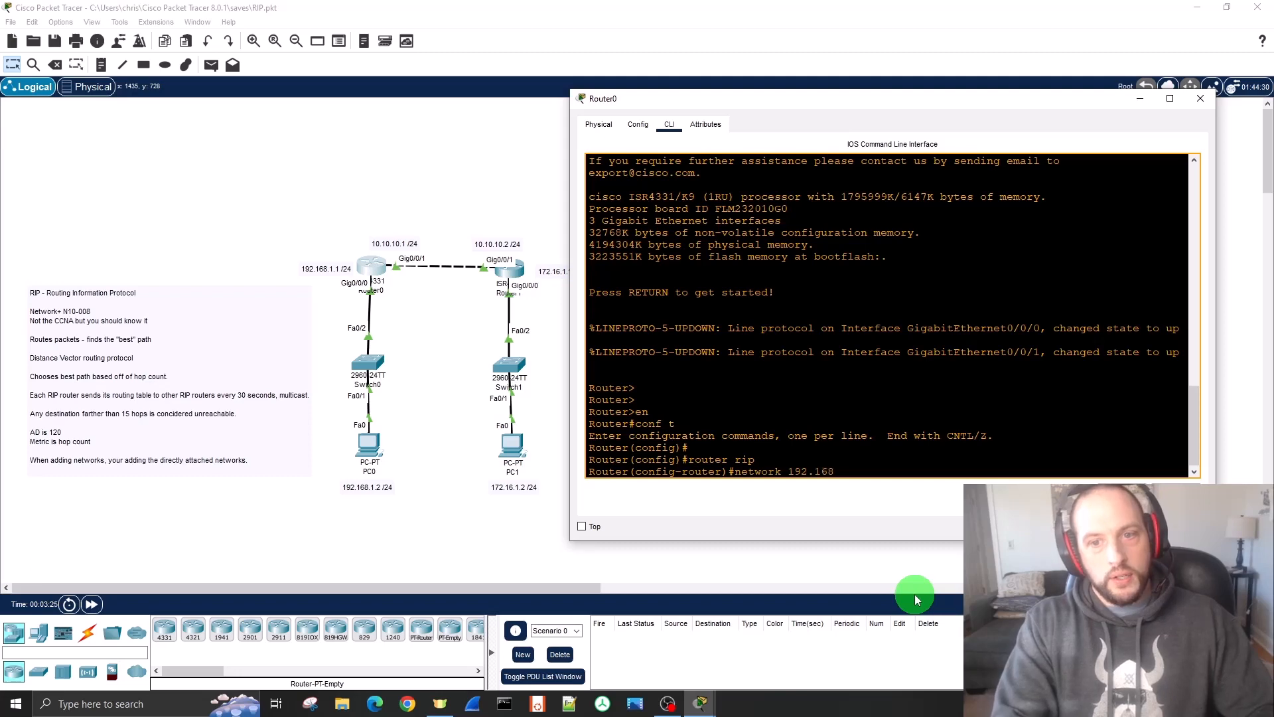
pyautogui.write('68.1.0')
pyautogui.press('Return')
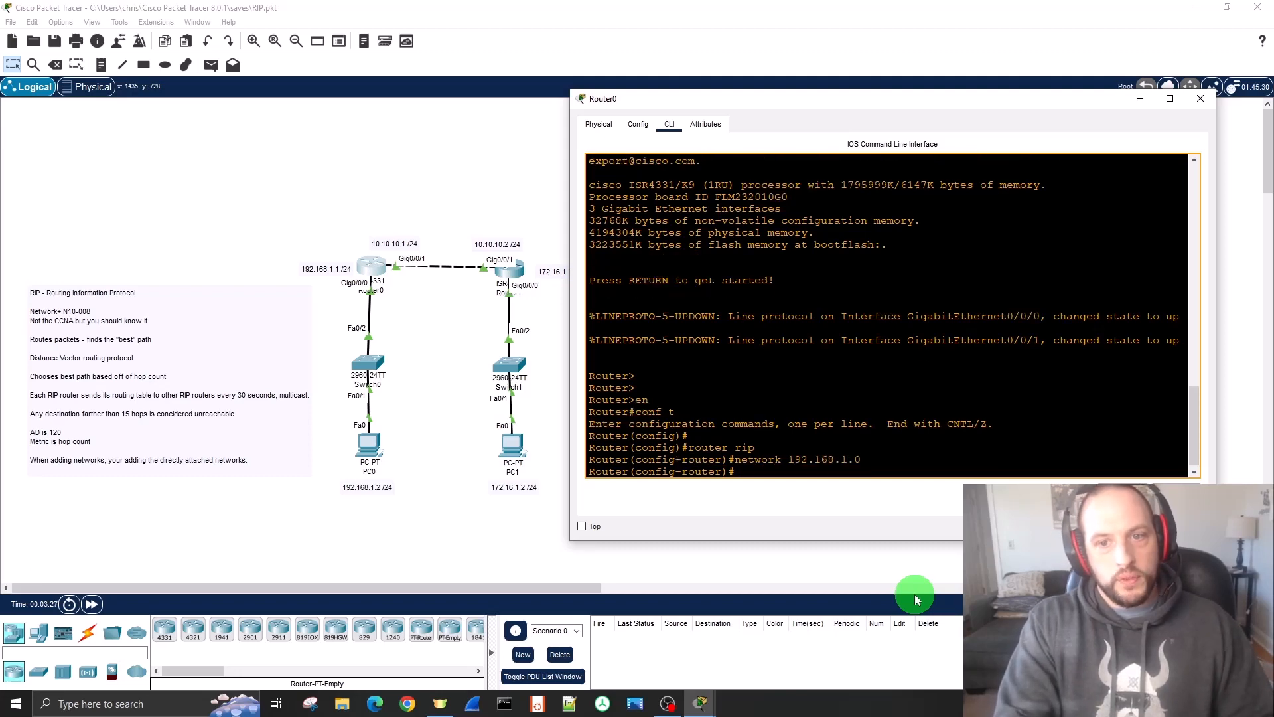
# Step: Add network 10.10.10.0 to Router0's RIP configuration
pyautogui.write('network')
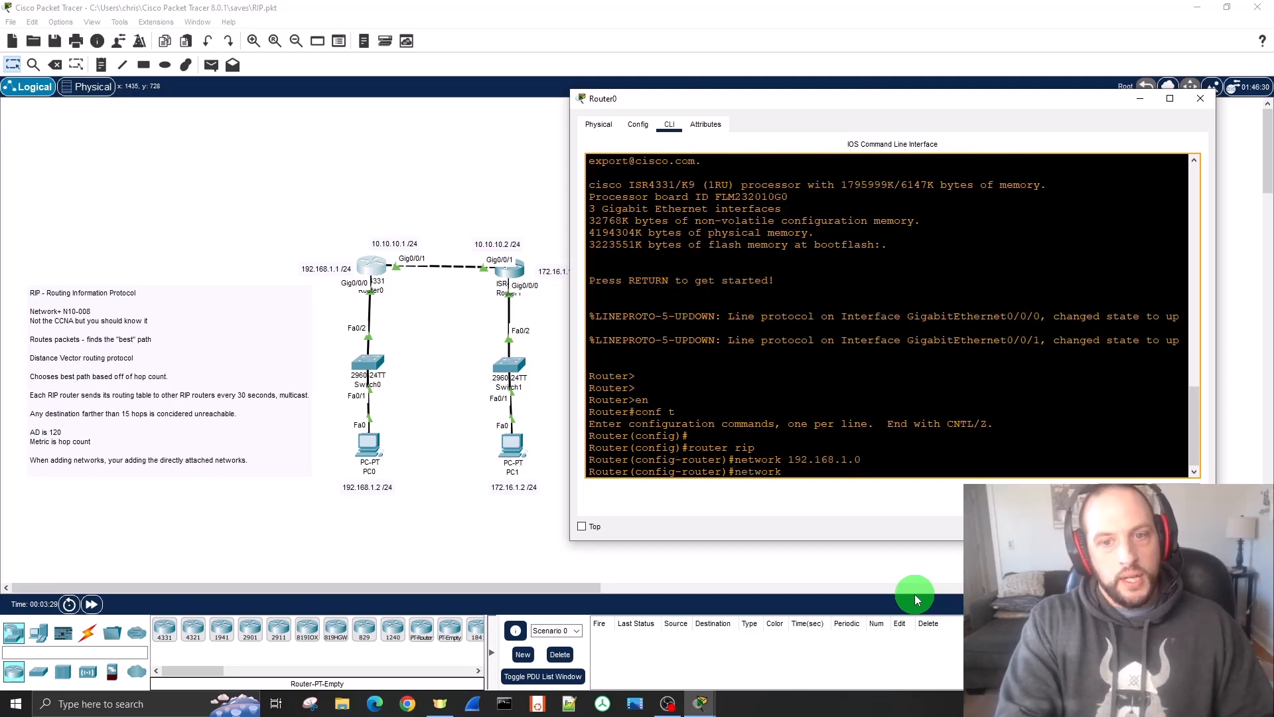
pyautogui.write(' 10.10.10.')
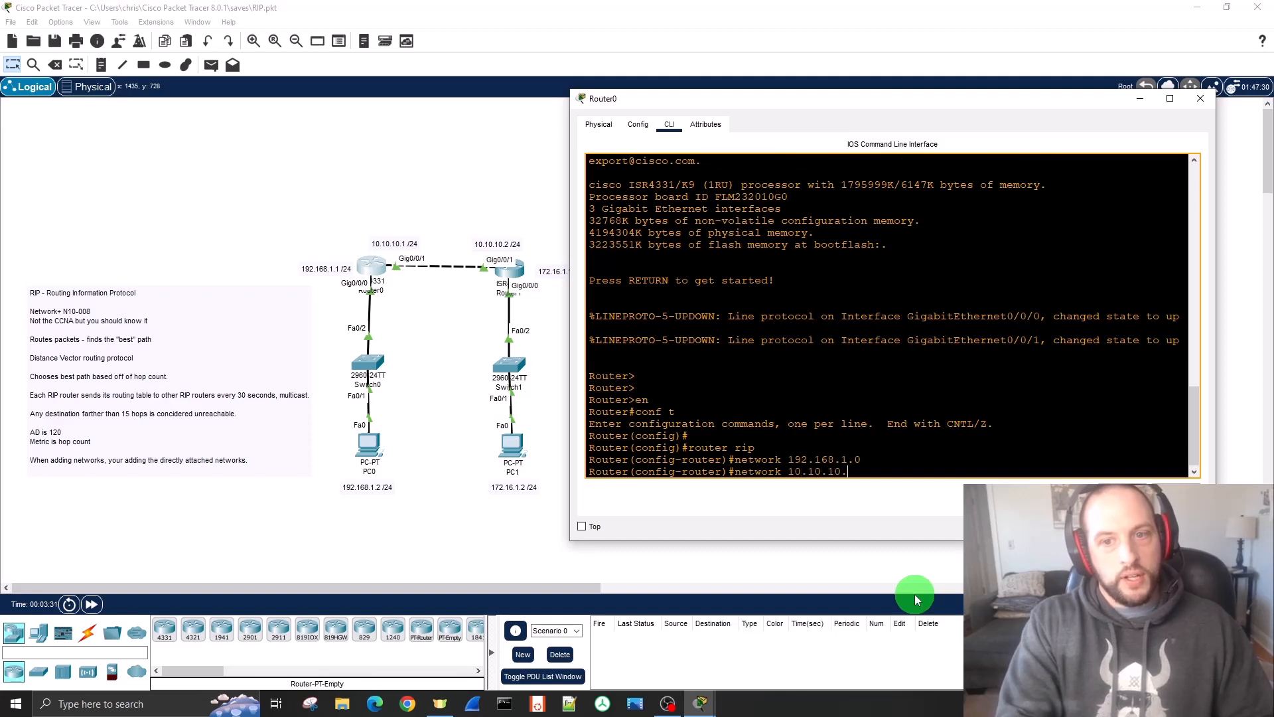
pyautogui.write('0')
pyautogui.press('Return')
# Step: Exit Router0's configuration modes back to the privileged prompt and close its window
pyautogui.write('ex')
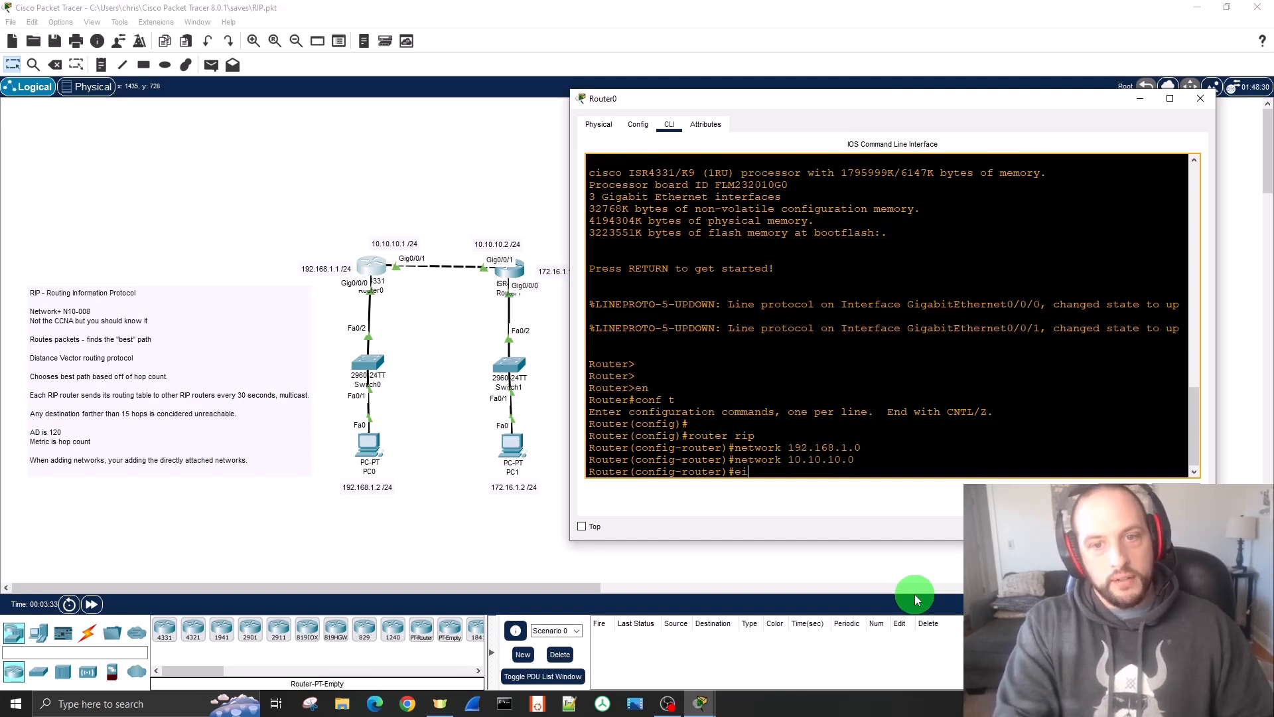
pyautogui.write('it')
pyautogui.press('Return')
pyautogui.write('exit')
pyautogui.press('Return')
pyautogui.press('Return')
pyautogui.press('Return')
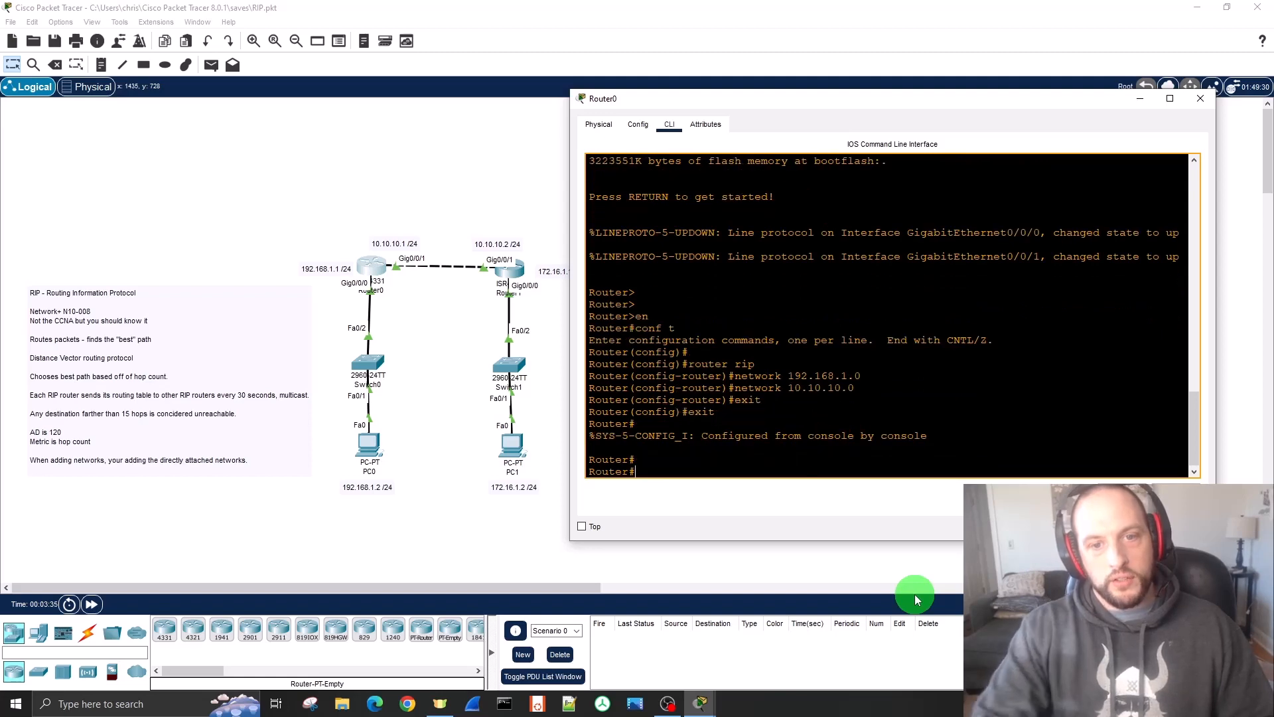
pyautogui.click(1201, 98)
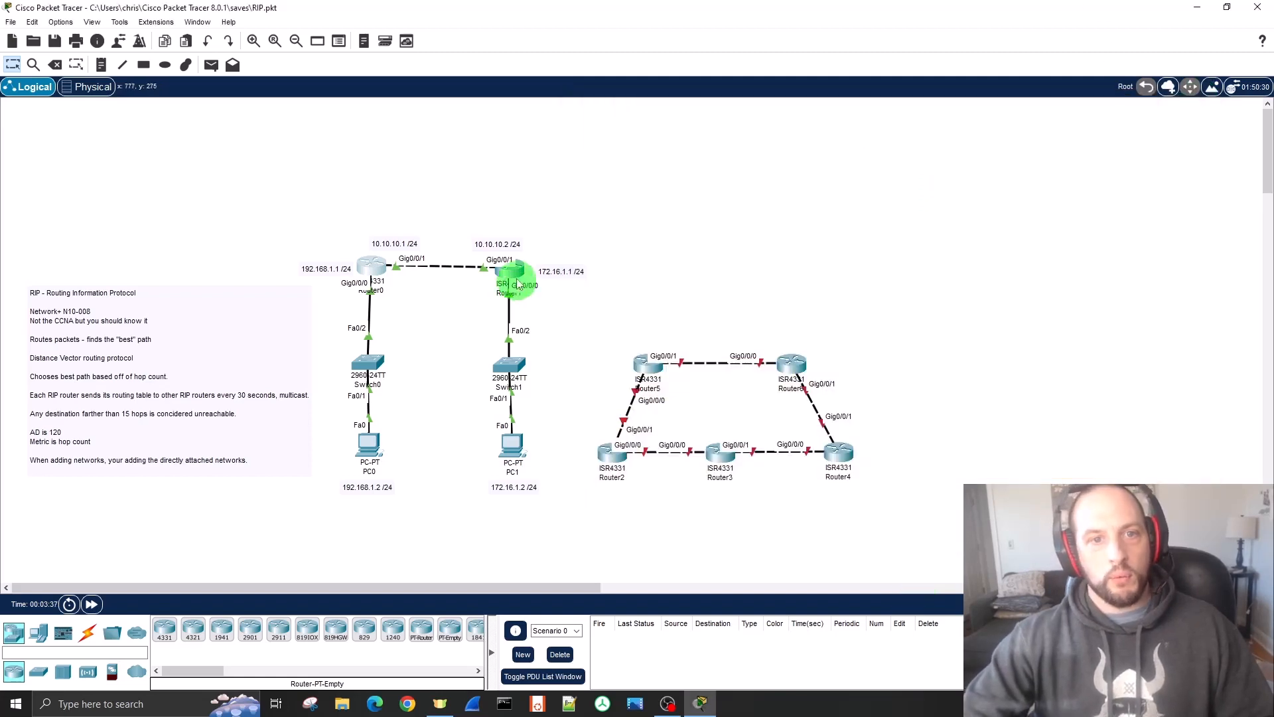
# Step: Open Router1's command-line interface in a repositioned, widened window
pyautogui.click(509, 268)
pyautogui.moveTo(647, 120); pyautogui.dragTo(848, 93)
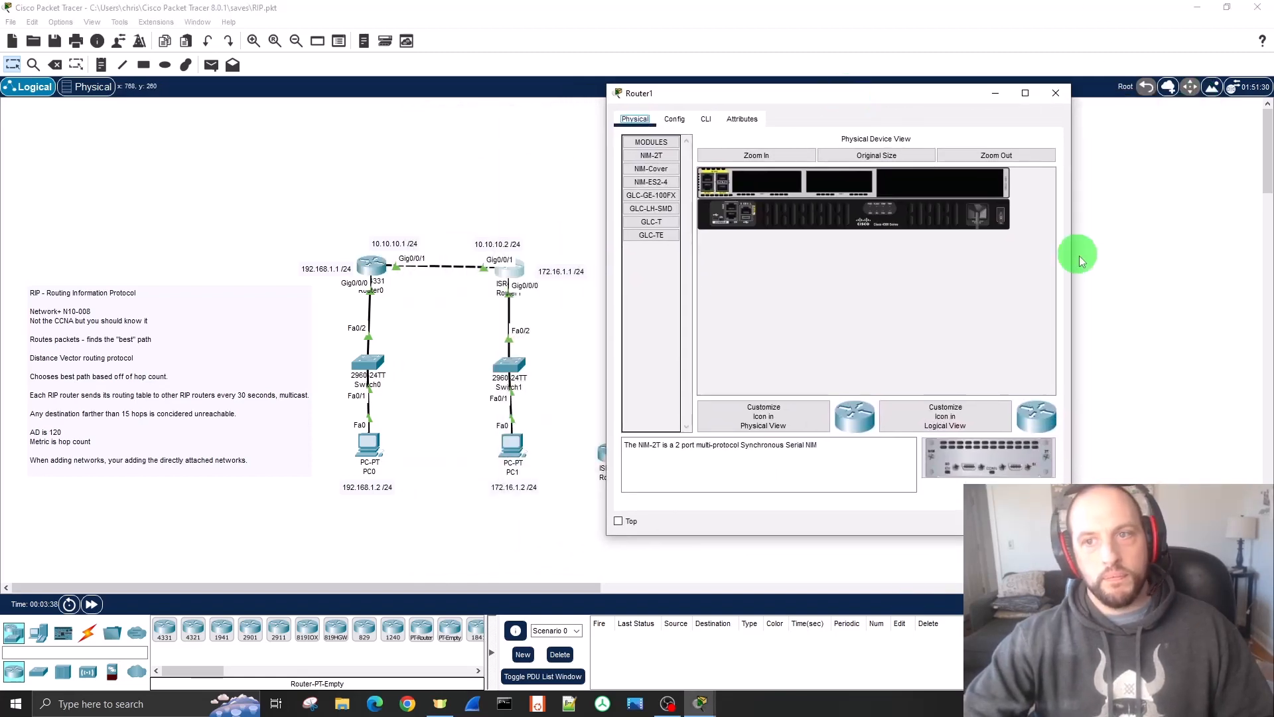
pyautogui.moveTo(1073, 254); pyautogui.dragTo(1199, 253)
pyautogui.click(706, 119)
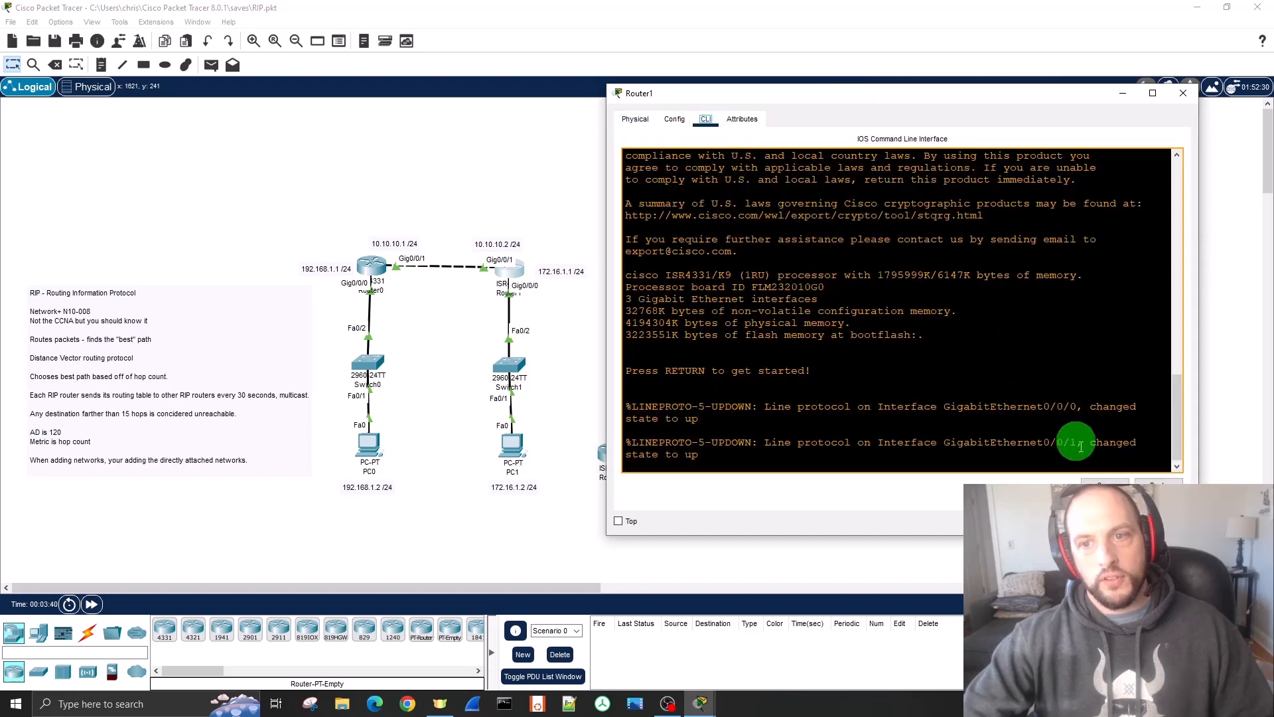
pyautogui.click(1121, 431)
# Step: Enter privileged mode and then global configuration mode on Router1 with en and conf t
pyautogui.press('Return')
pyautogui.press('Return')
pyautogui.press('Return')
pyautogui.write('en')
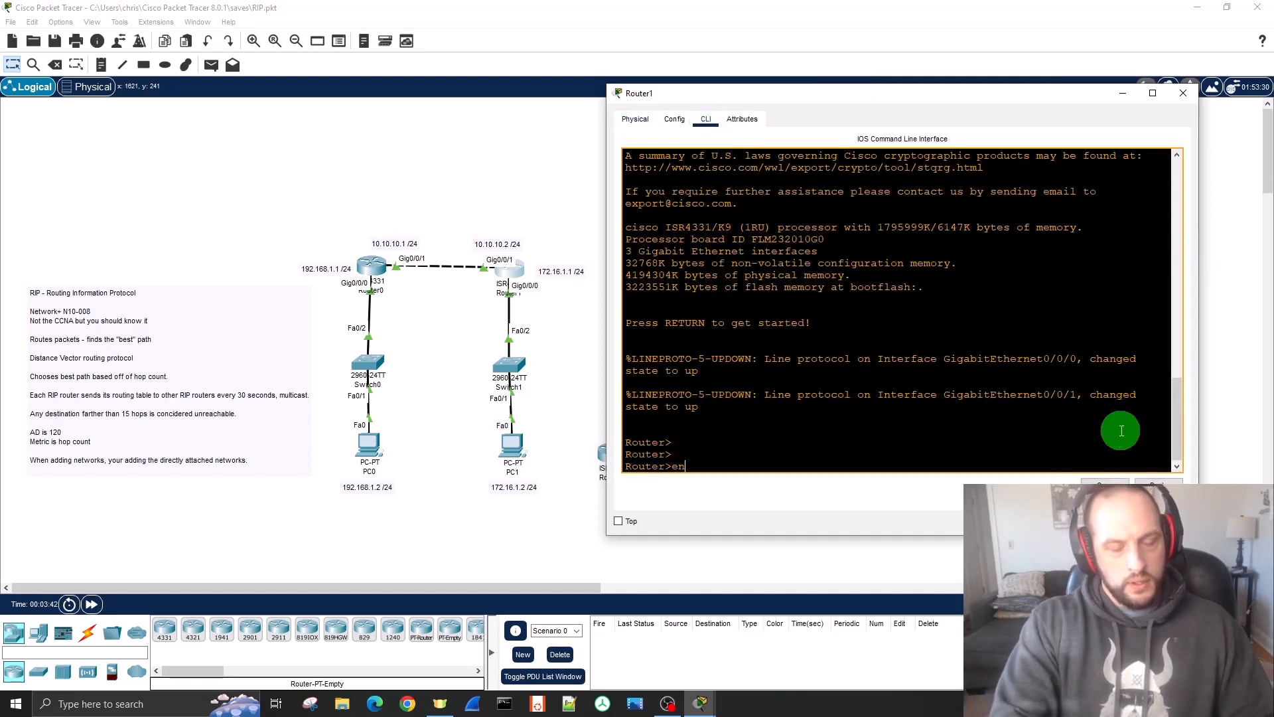
pyautogui.press('Return')
pyautogui.write('conf t')
pyautogui.press('Return')
pyautogui.press('Return')
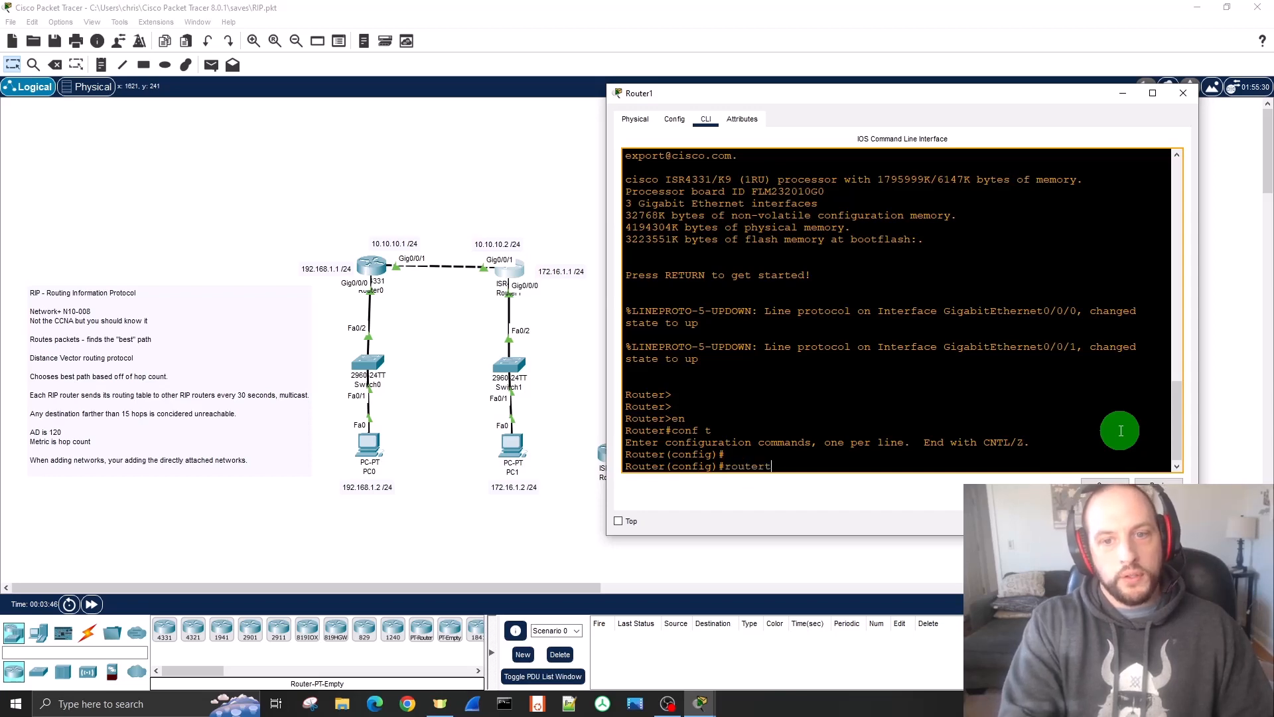
# Step: Enable RIP on Router1 with router rip and advertise networks 10.10.10.0 and 172.16.1.0
pyautogui.press('Return')
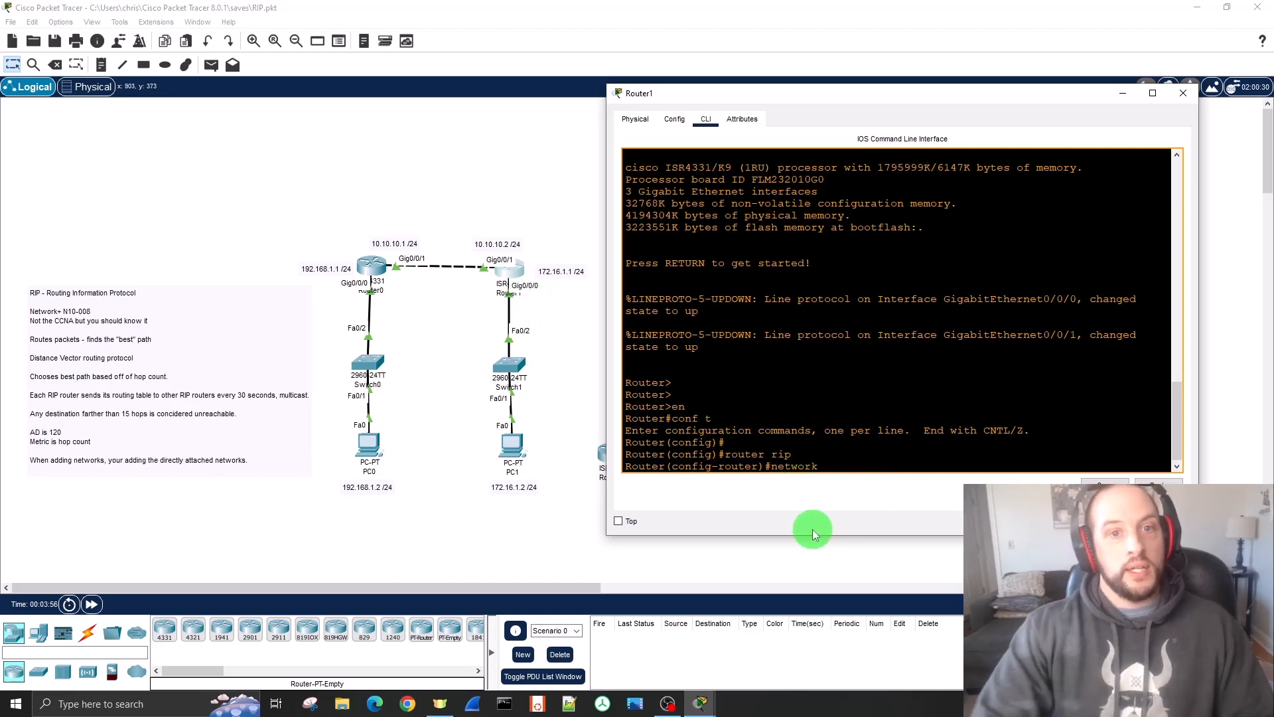
pyautogui.write('10.10.10.0')
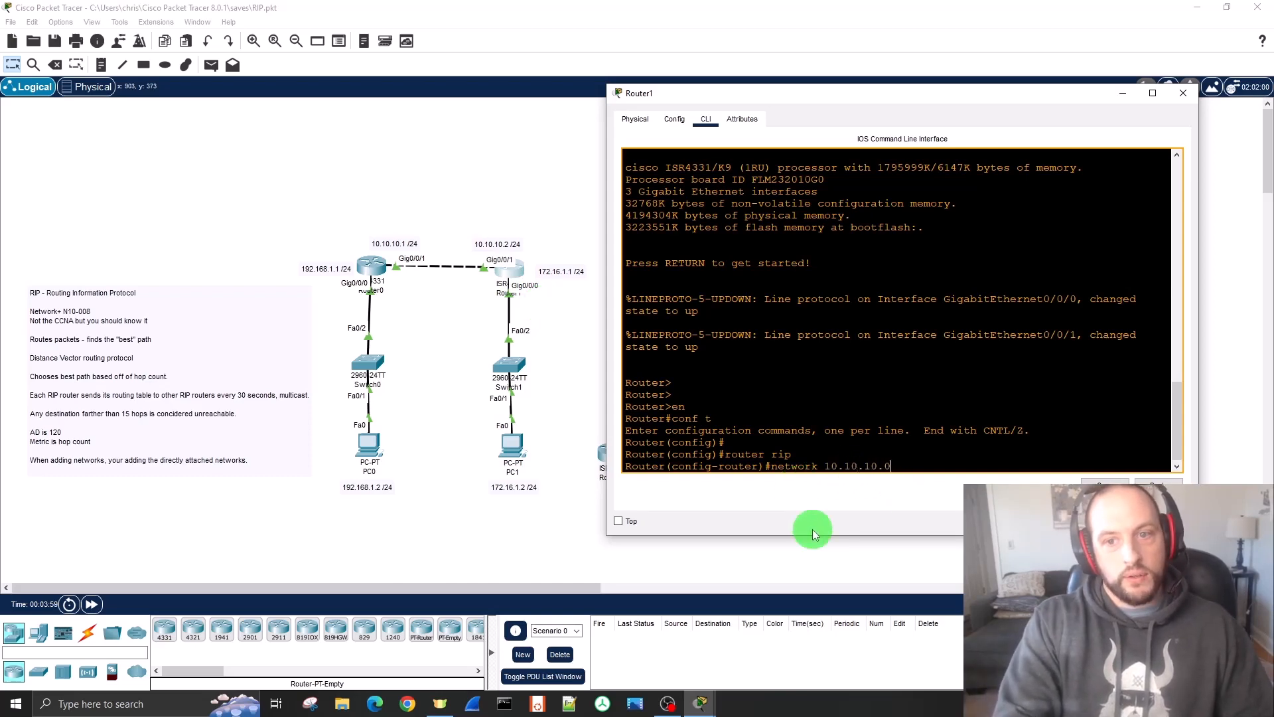
pyautogui.press('Return')
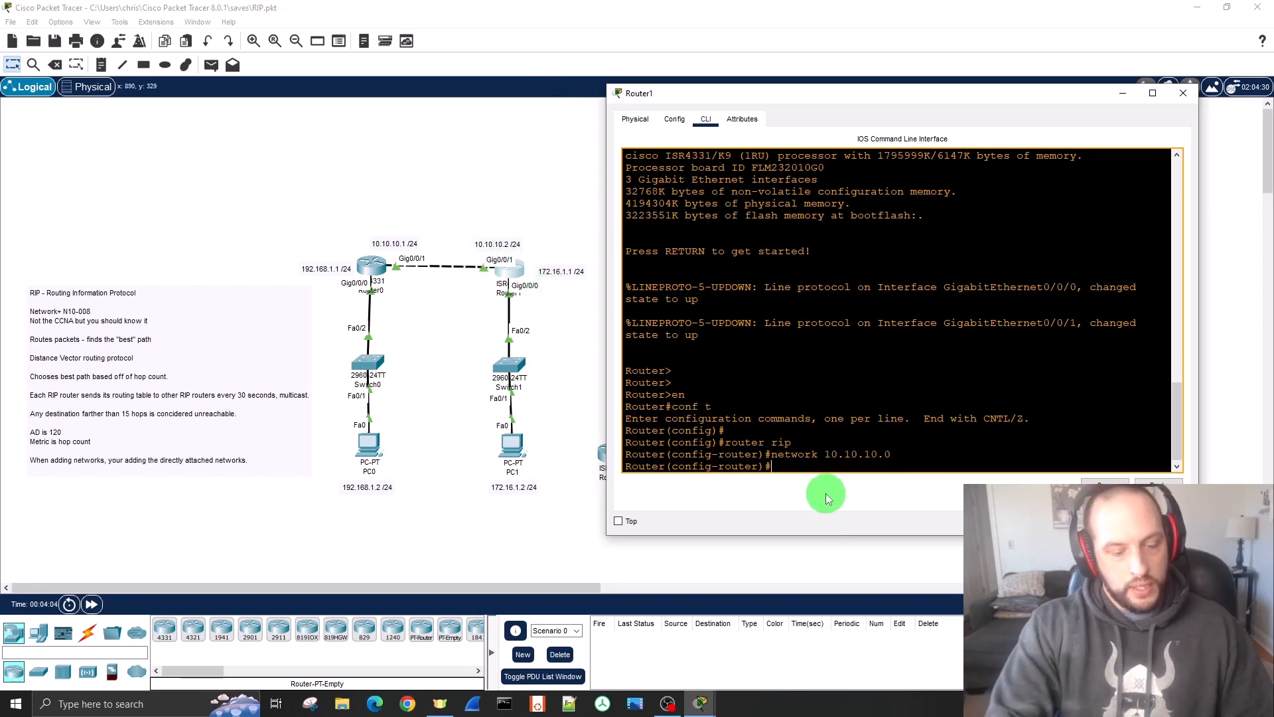
pyautogui.write('16.1.')
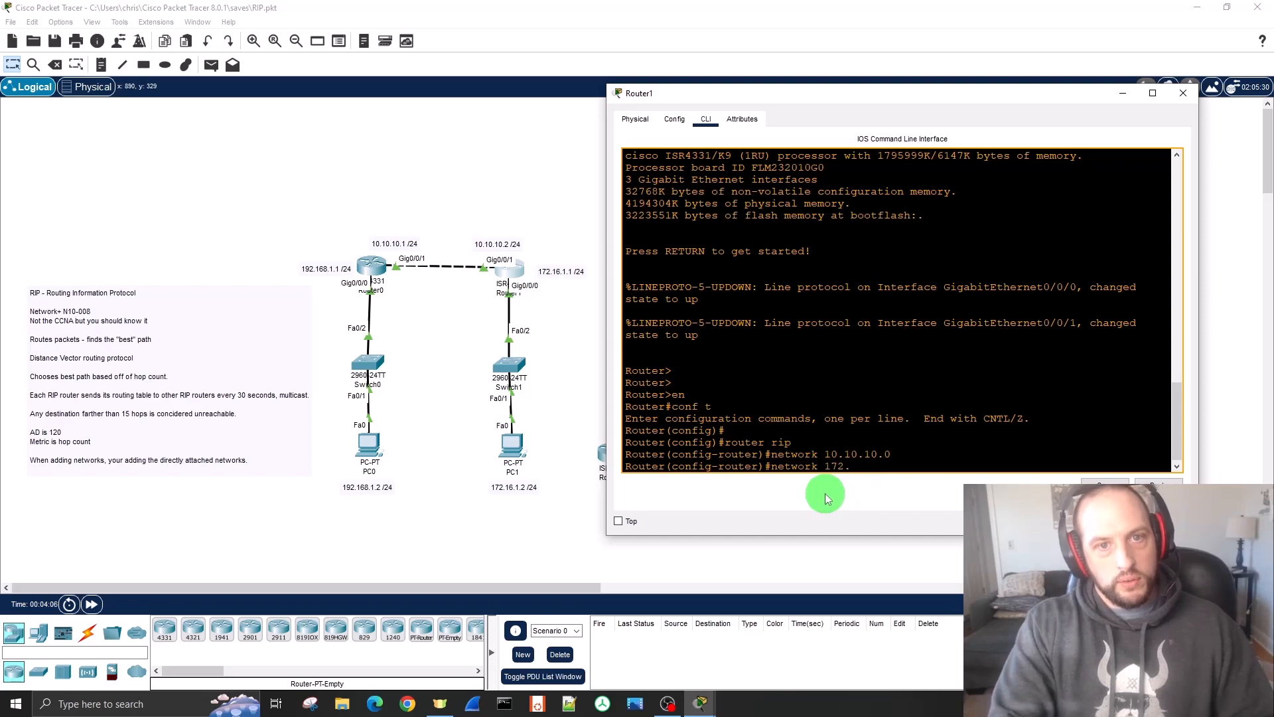
pyautogui.write('0')
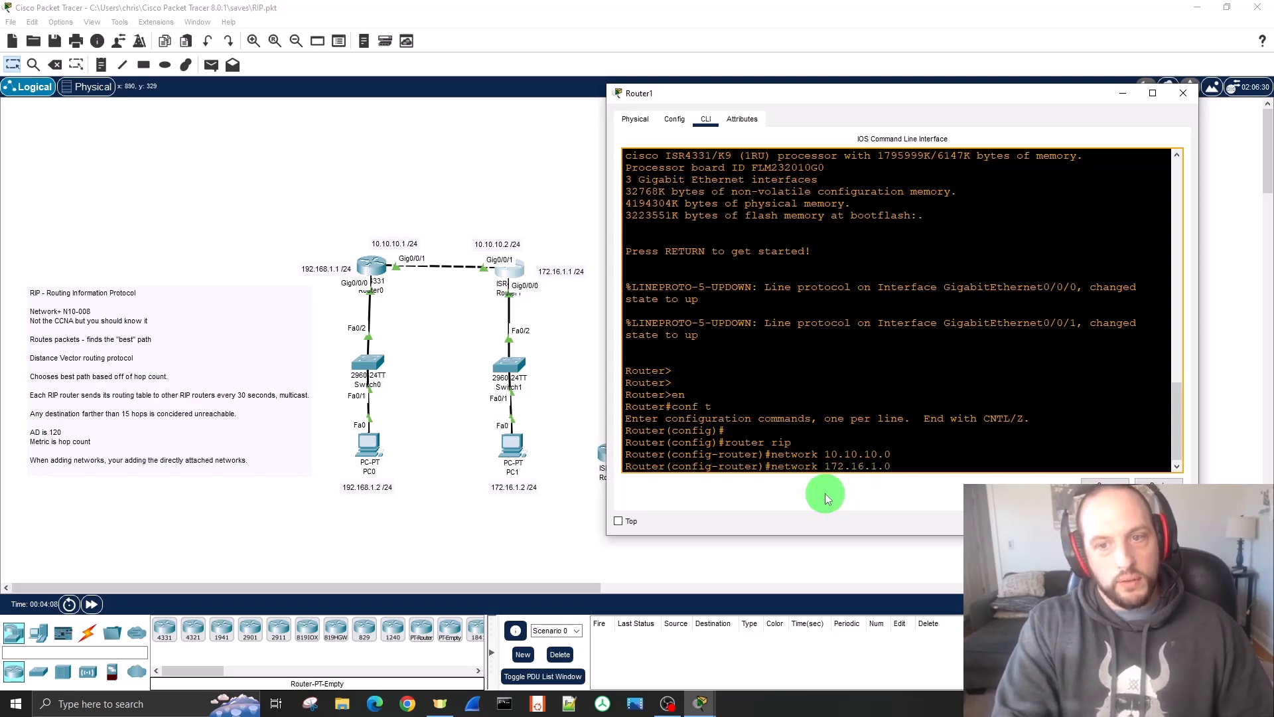
pyautogui.press('Return')
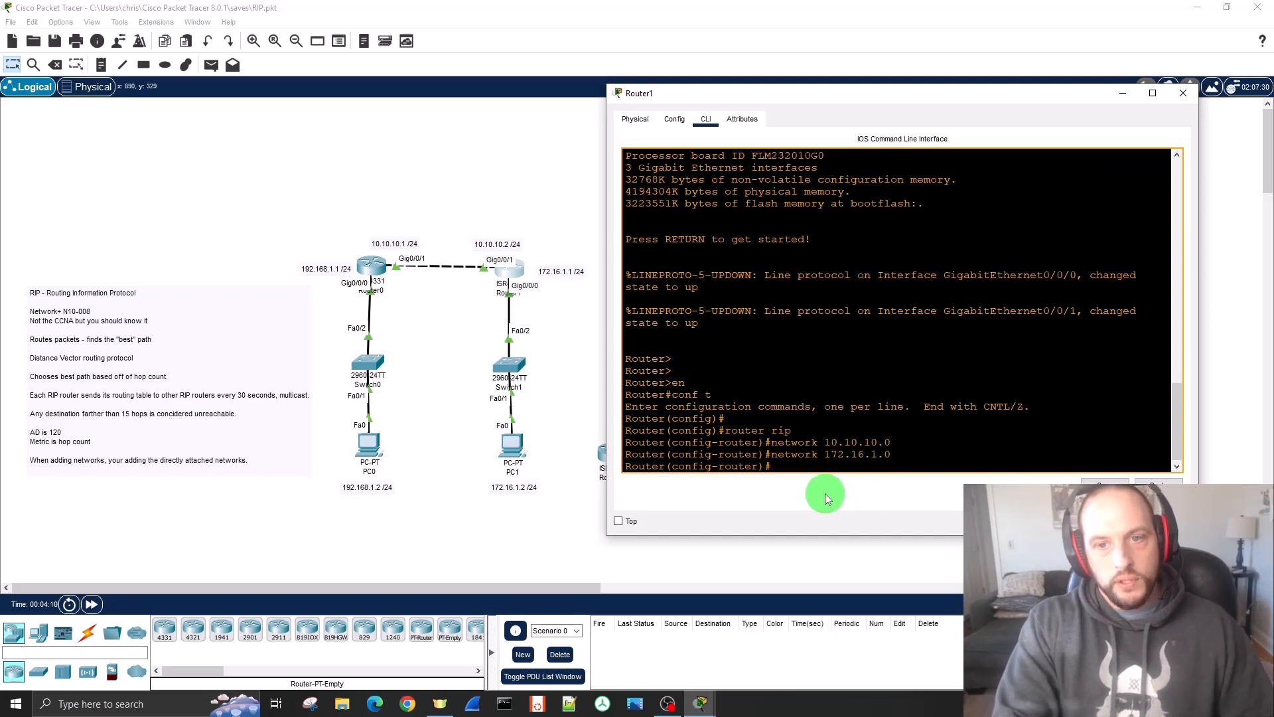
# Step: Exit Router1's configuration modes back to the privileged prompt and close its window
pyautogui.write('exit')
pyautogui.press('Return')
pyautogui.write('exit')
pyautogui.press('Return')
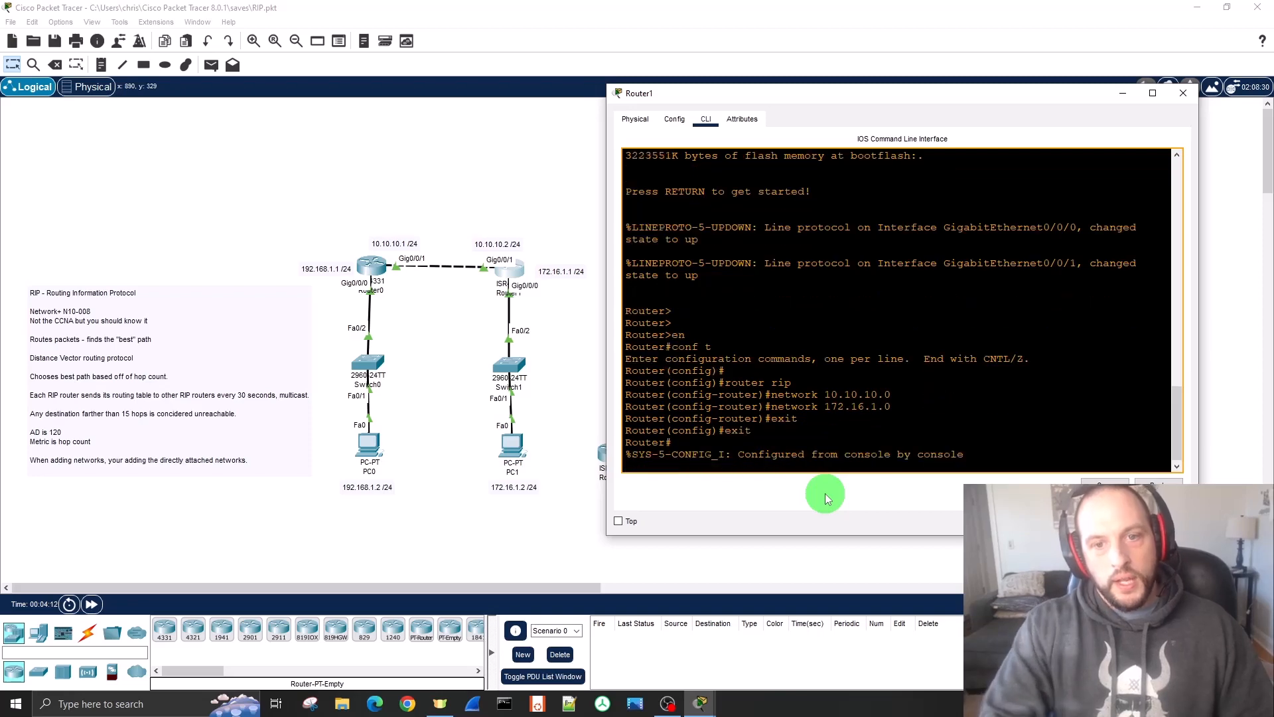
pyautogui.click(1183, 94)
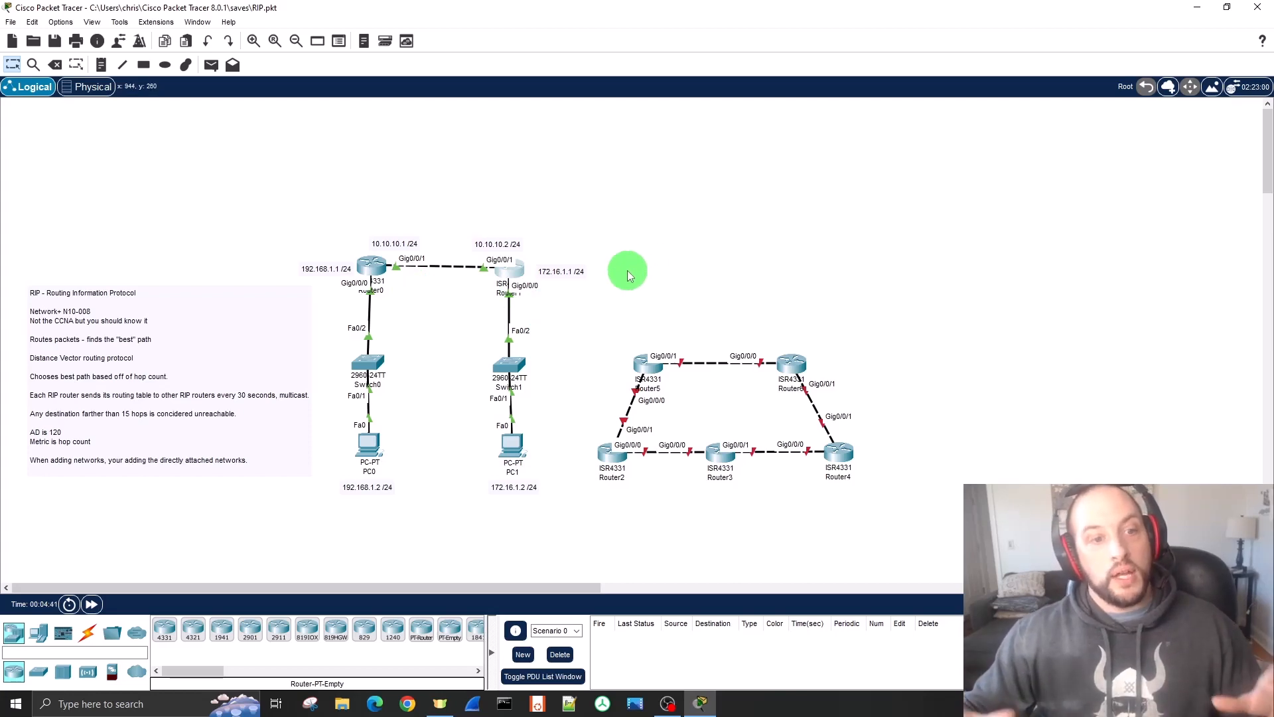
# Step: Reopen Router0's command-line interface, reposition and widen its window, and make the prompt ready for input
pyautogui.click(379, 269)
pyautogui.moveTo(693, 130); pyautogui.dragTo(880, 104)
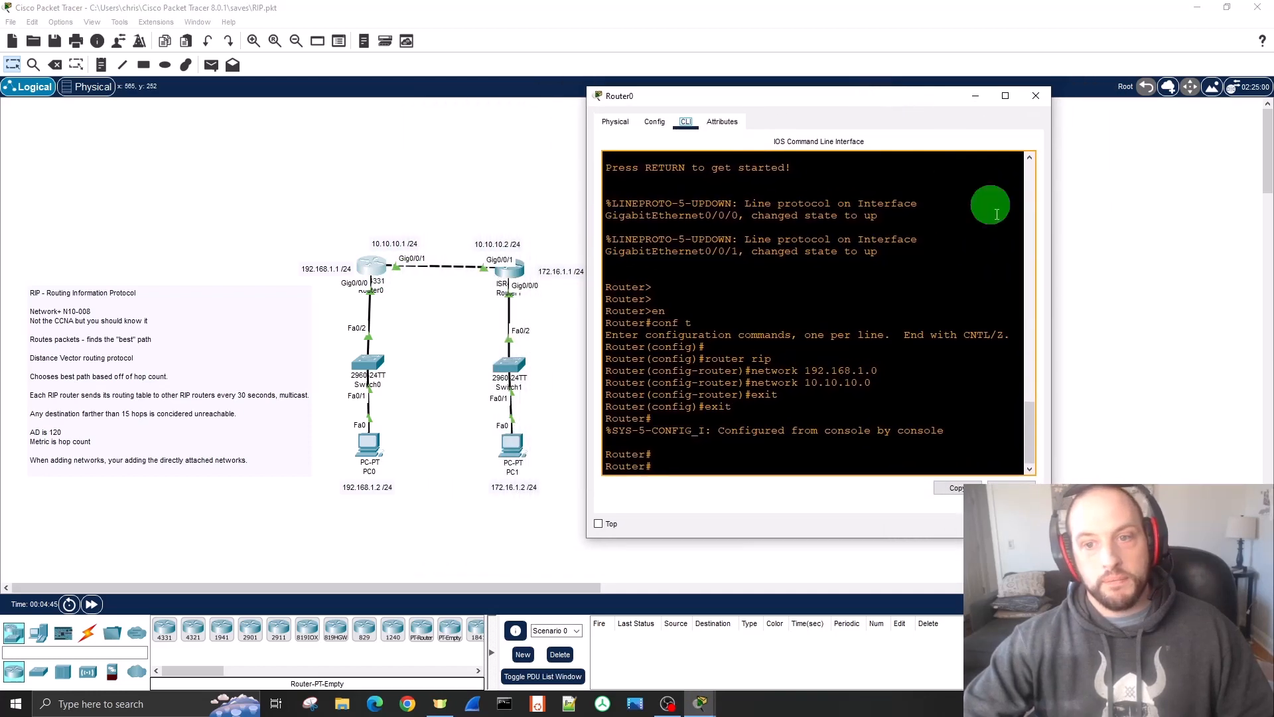
pyautogui.moveTo(1051, 310); pyautogui.dragTo(1242, 319)
pyautogui.click(775, 468)
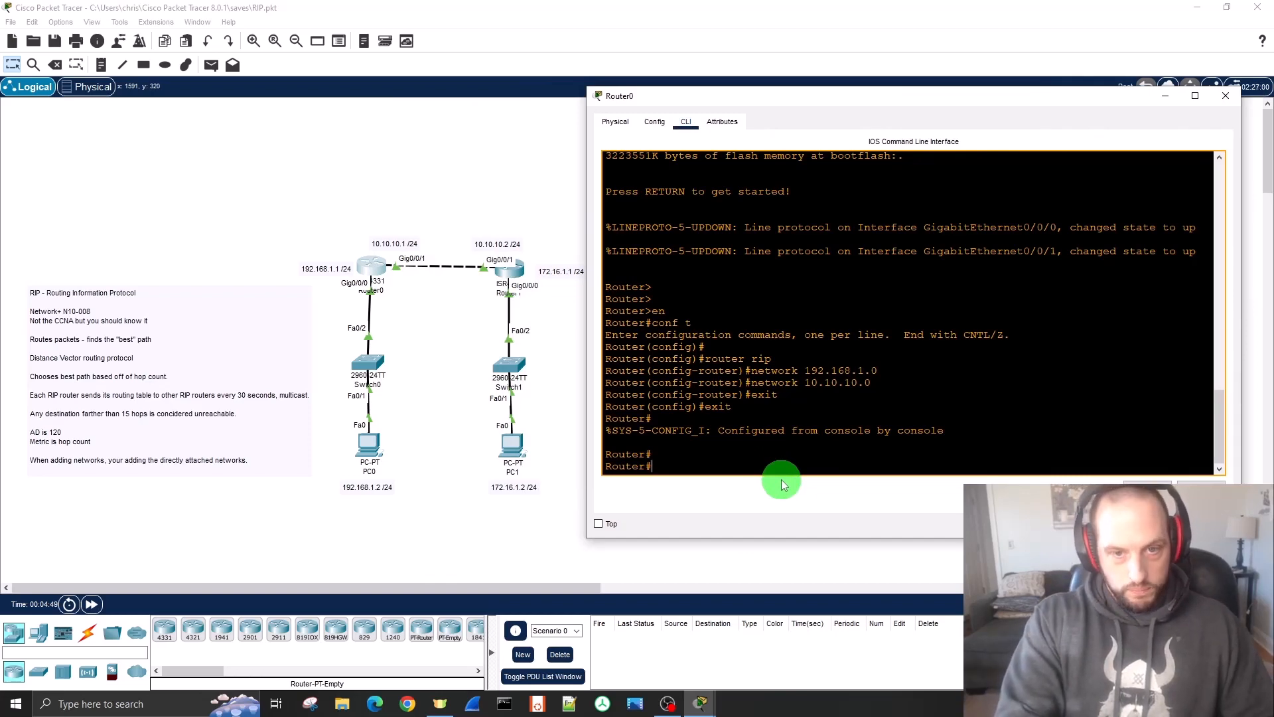
# Step: Display Router0's routing table with show ip route and make the window taller to read the RIP entry
pyautogui.press('Return')
pyautogui.press('Return')
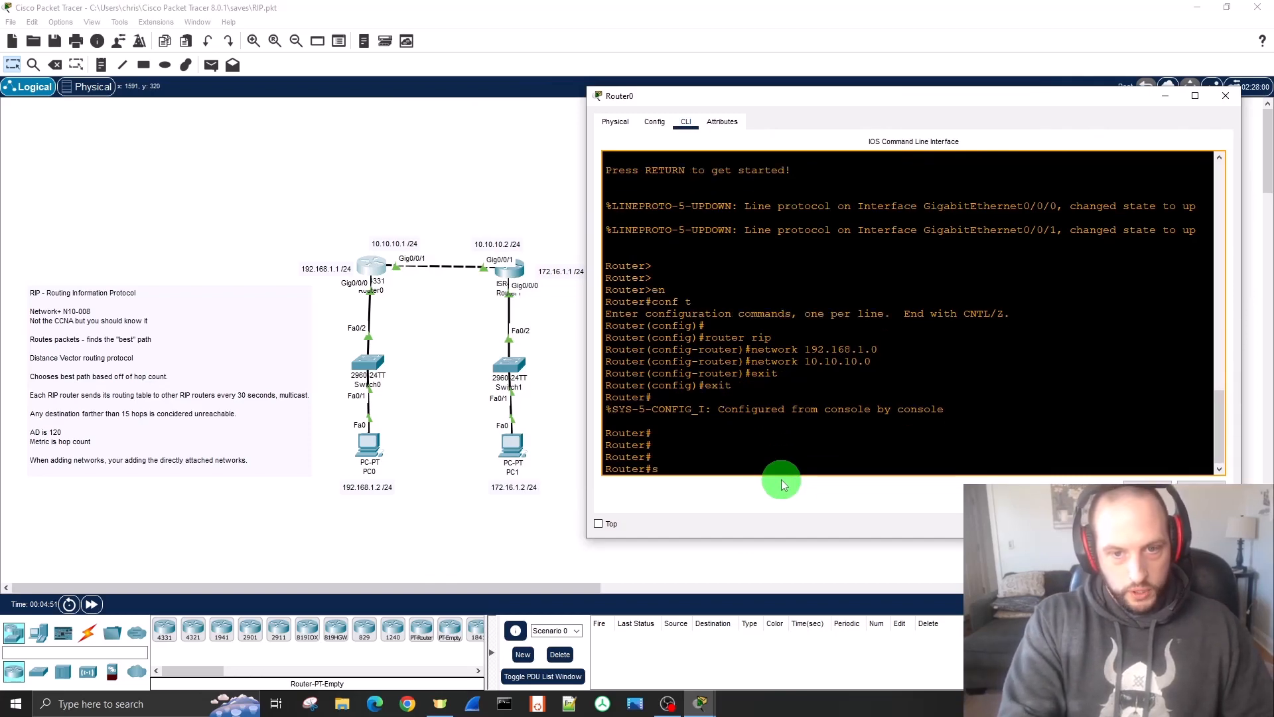
pyautogui.write('shopw')
pyautogui.press('BackSpace')
pyautogui.press('BackSpace')
pyautogui.press('BackSpace')
pyautogui.write('w i')
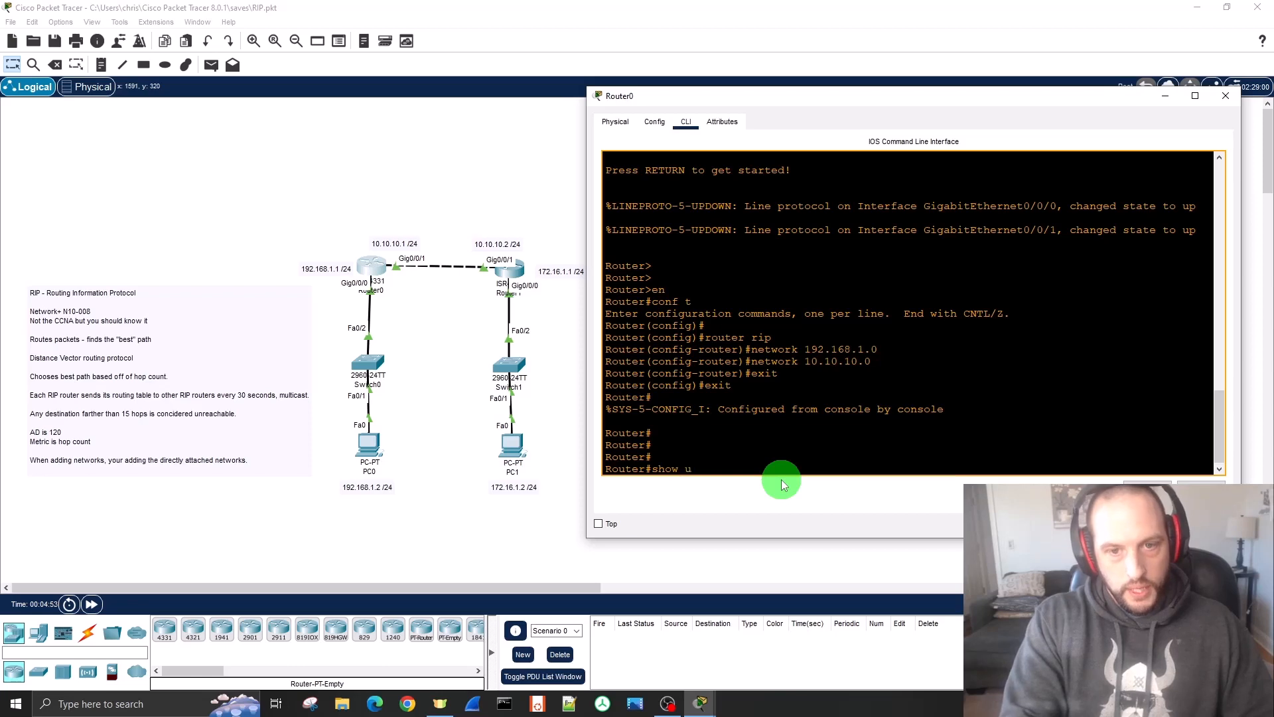
pyautogui.write('p route')
pyautogui.press('Return')
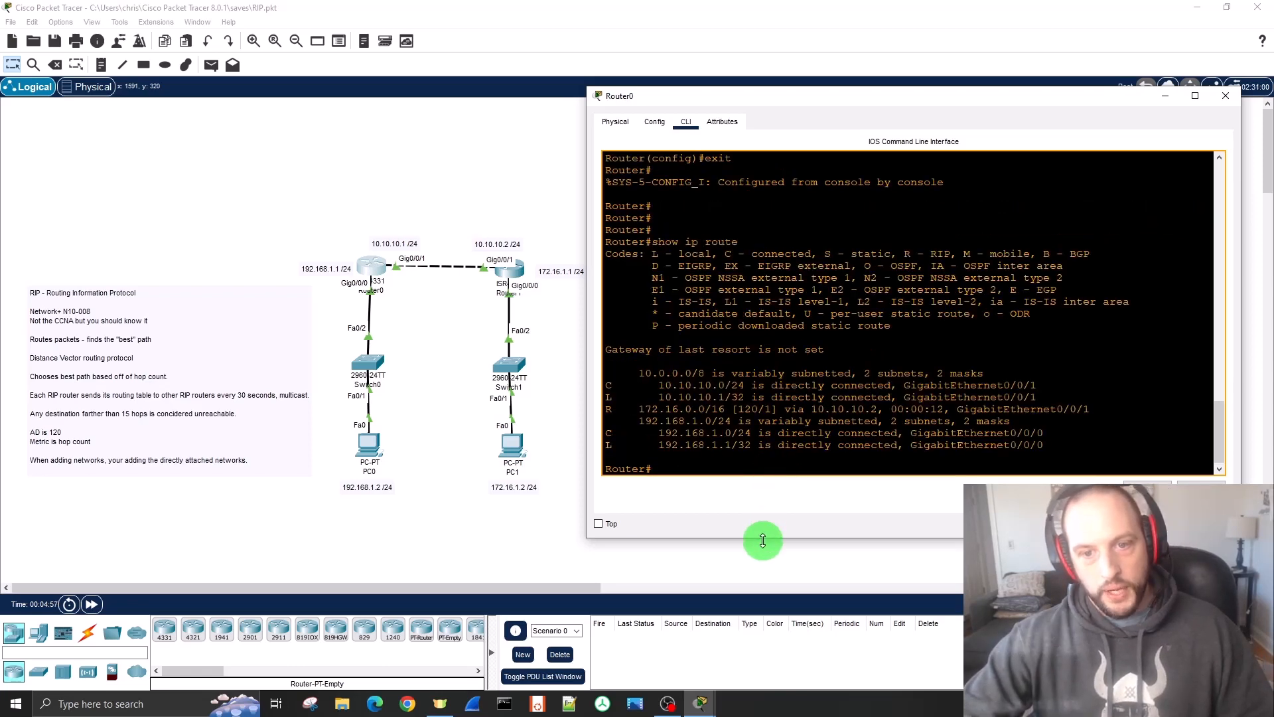
pyautogui.moveTo(763, 540); pyautogui.dragTo(764, 582)
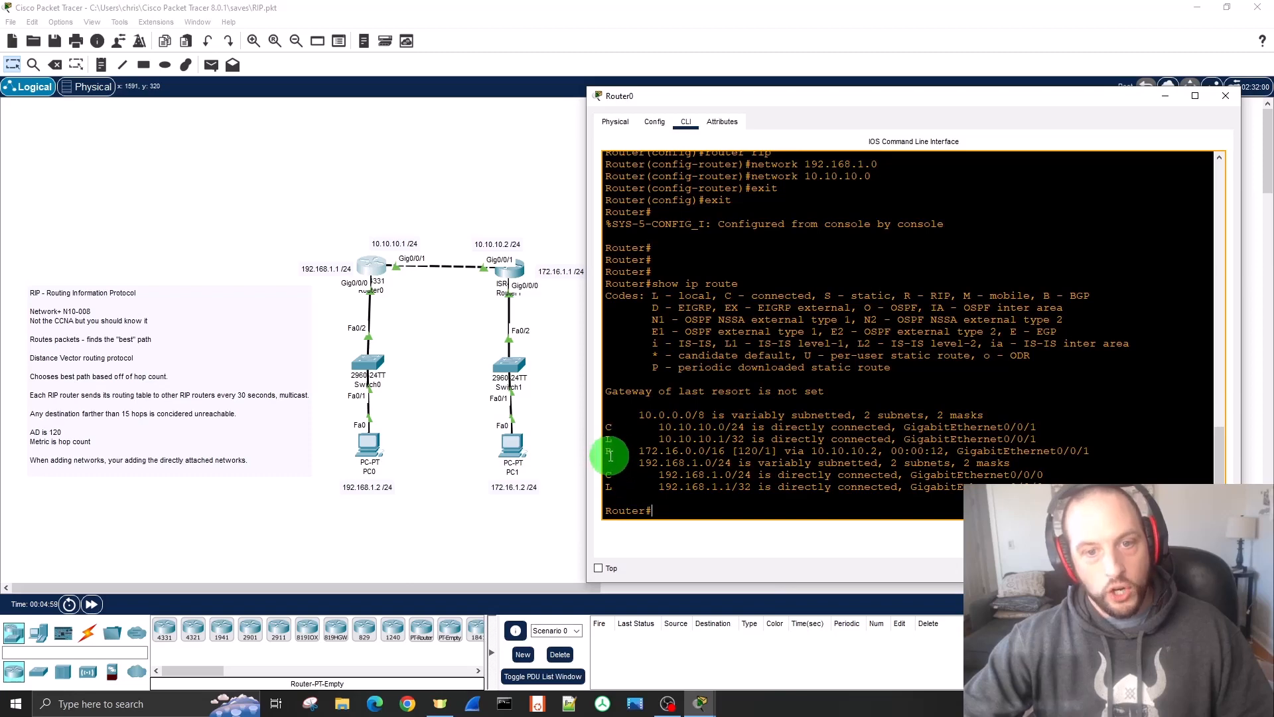